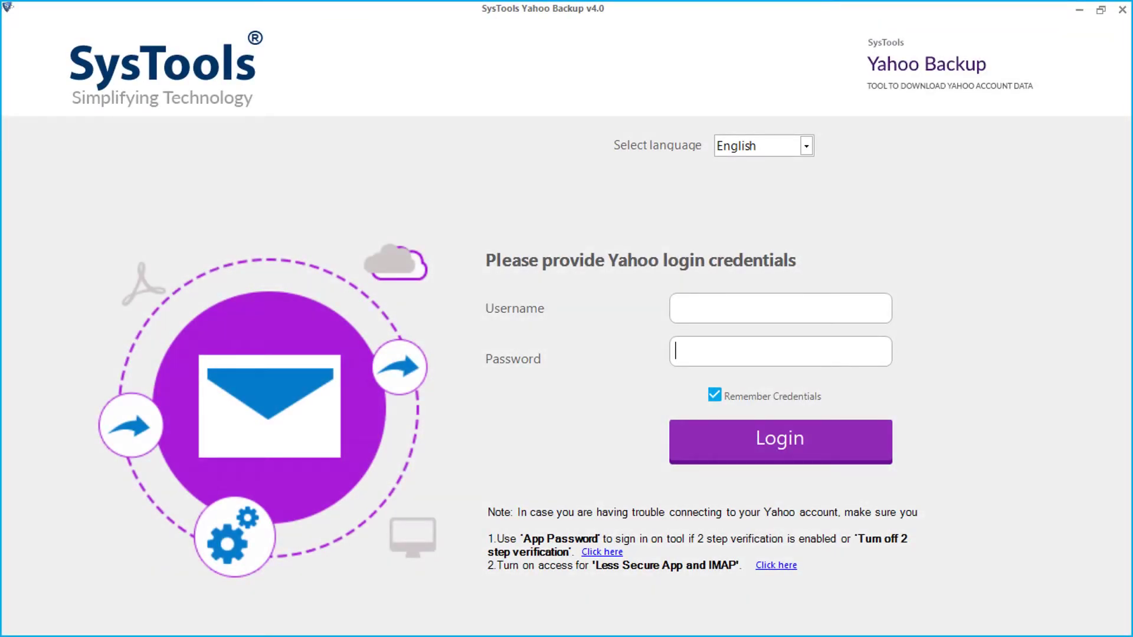
Step: Expand the language dropdown to review the available interface languages, keeping English
left_click(806, 145)
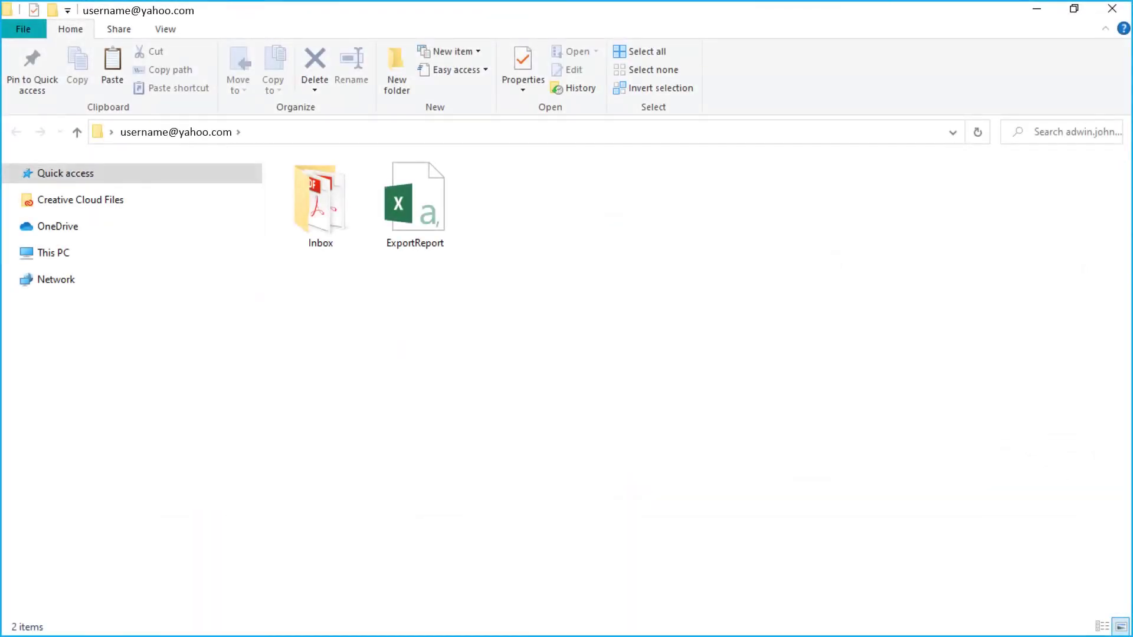
Step: Select ExportReport, then open the Inbox folder of 22 exported PDF e-mails
left_click(415, 204)
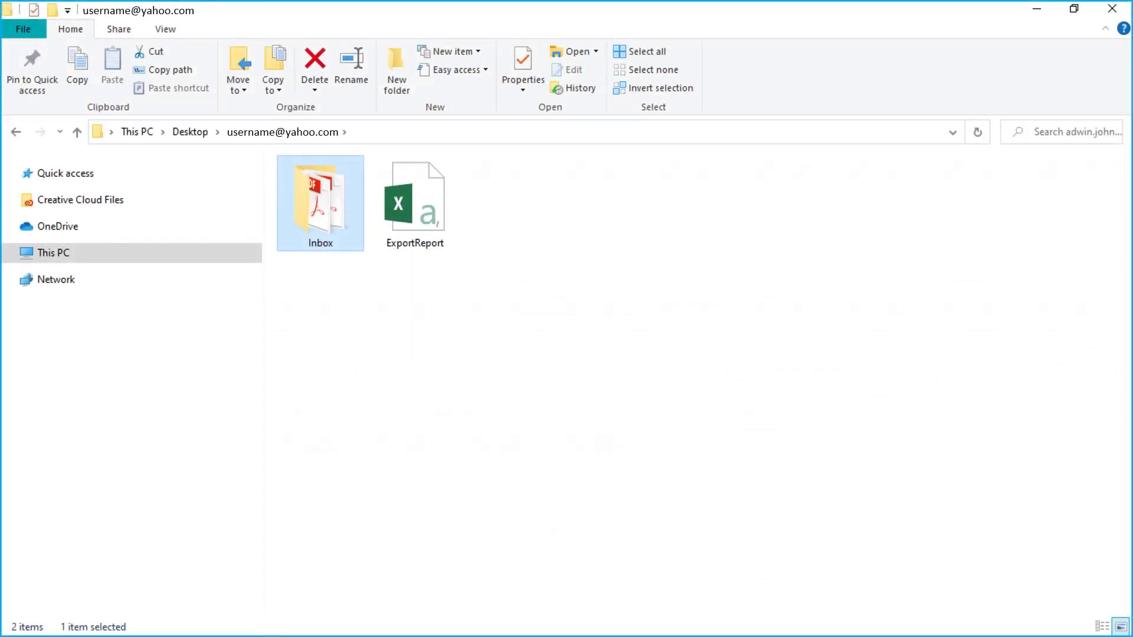
key("Return")
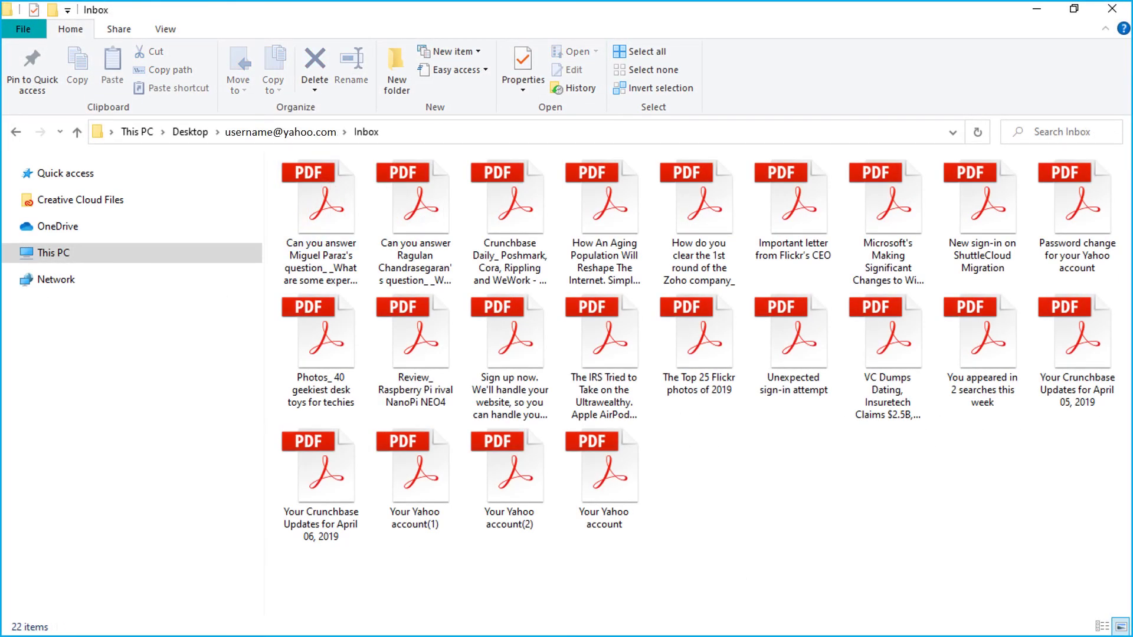